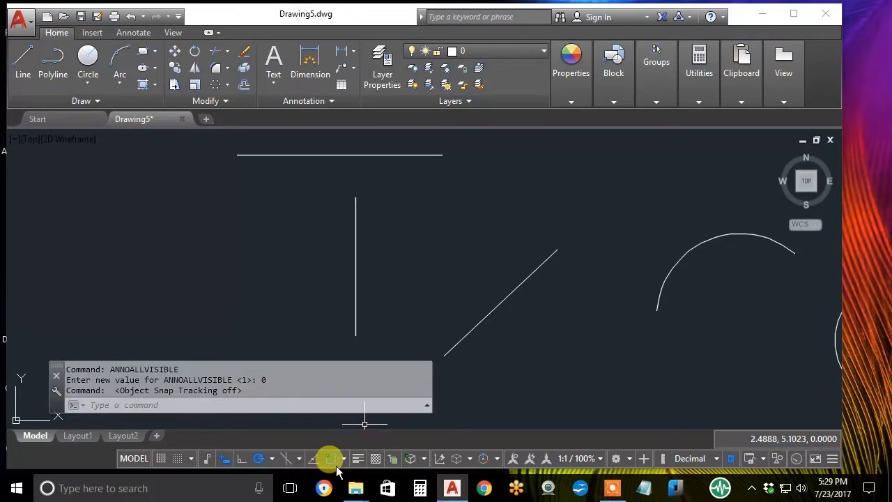
pyautogui.click(344, 460)
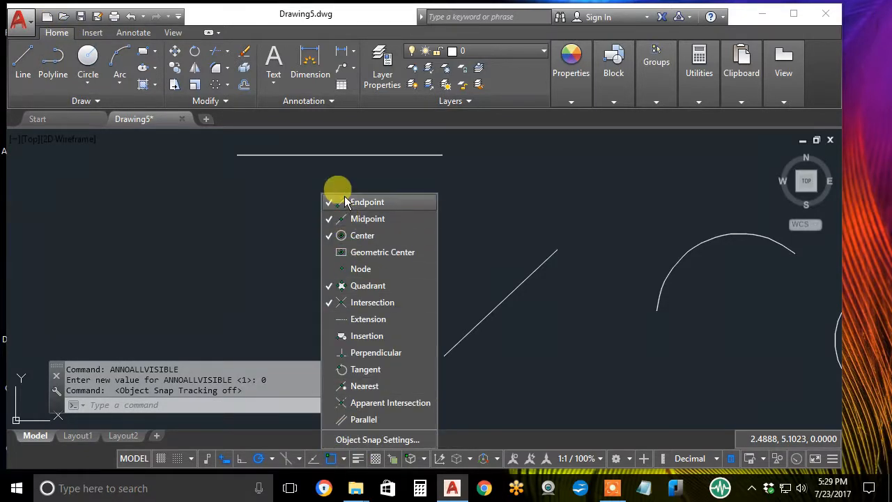
pyautogui.click(272, 458)
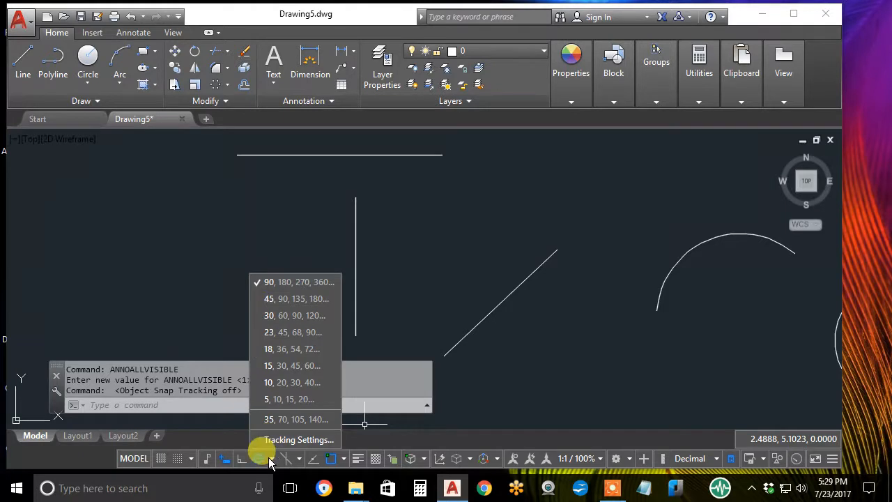
pyautogui.click(224, 459)
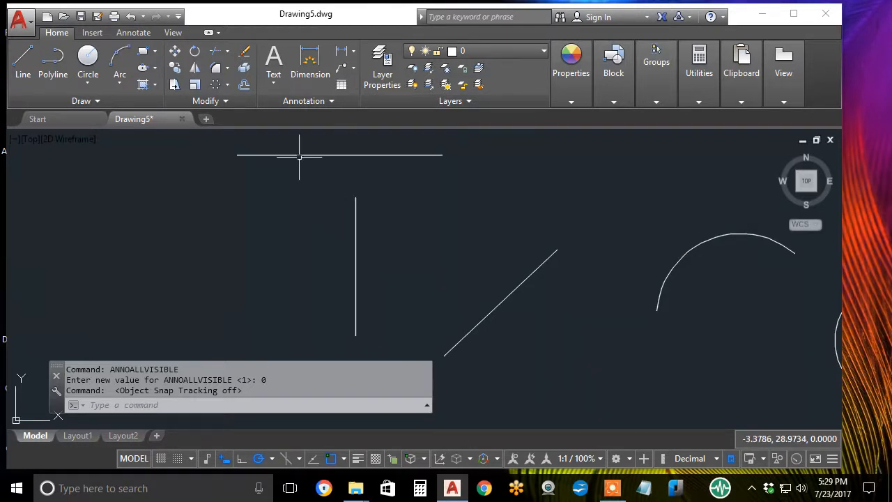
# Step: Copy the horizontal line to a position a short distance directly below the original
pyautogui.click(174, 67)
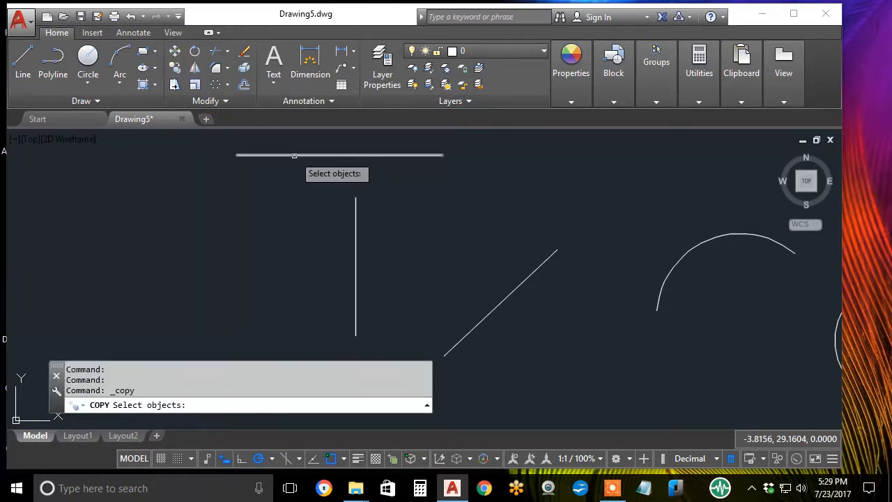
pyautogui.click(295, 155)
pyautogui.press('Return')
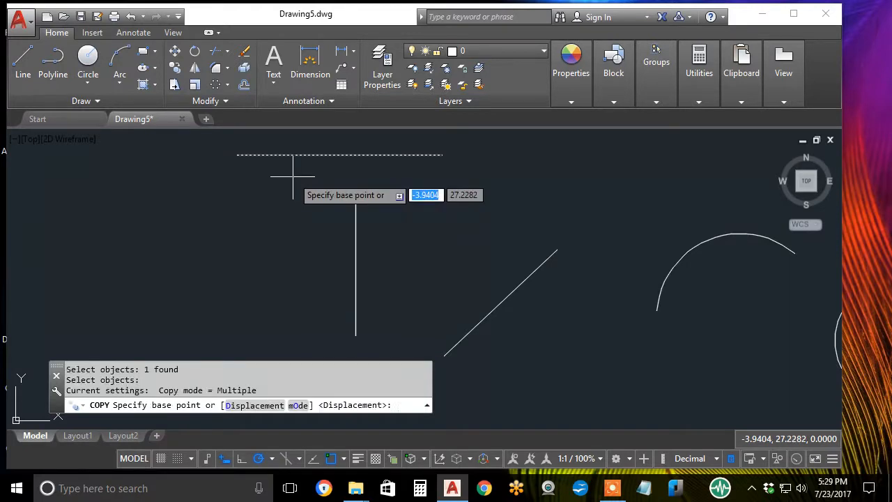
pyautogui.click(294, 174)
pyautogui.click(293, 180)
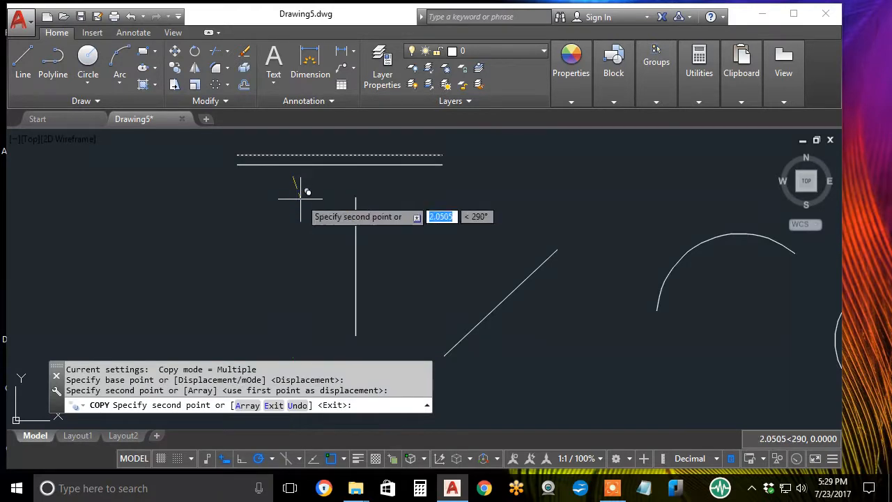
pyautogui.press('Return')
# Step: Copy the vertical line a short distance to the left of the original
pyautogui.press('Return')
pyautogui.click(356, 246)
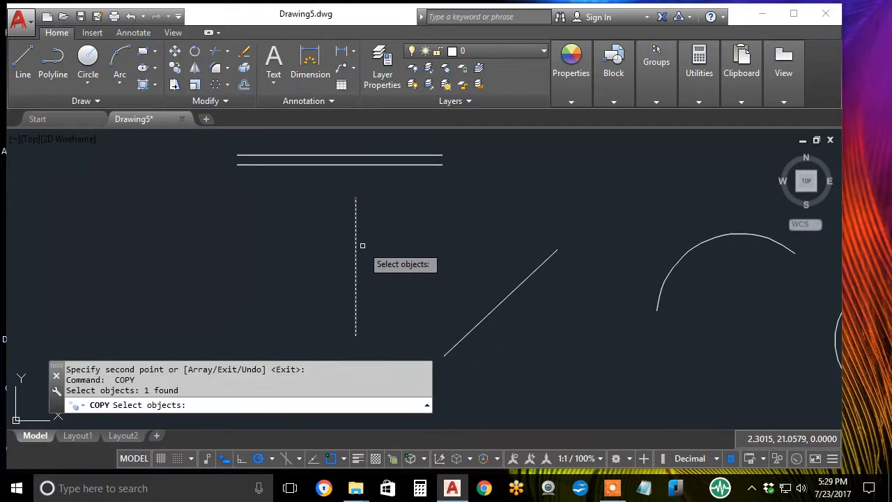
pyautogui.press('Return')
pyautogui.click(362, 245)
pyautogui.click(345, 246)
pyautogui.press('Return')
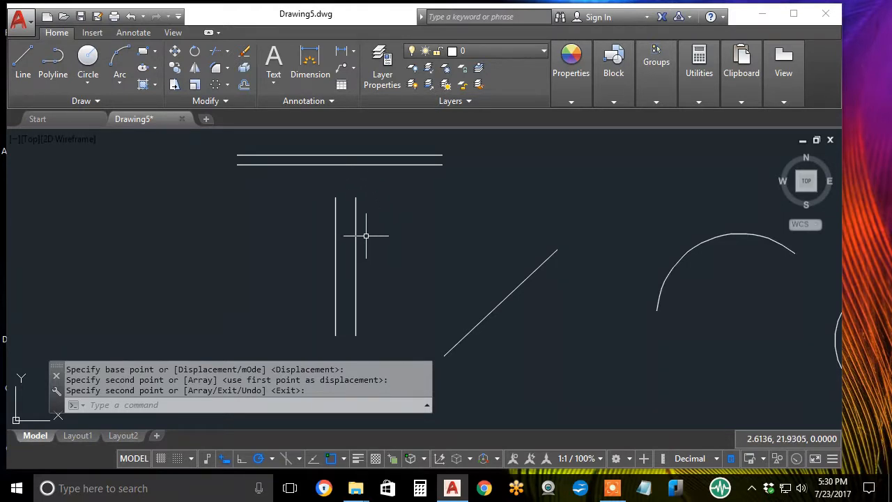
# Step: Offset the diagonal line by 2 units toward its lower-right side
pyautogui.moveTo(473, 288)
pyautogui.mouseDown(button='middle')
pyautogui.moveTo(279, 242)
pyautogui.moveTo(271, 259)
pyautogui.moveTo(321, 229)
pyautogui.mouseUp(button='middle')
pyautogui.scroll(3, 272, 258)
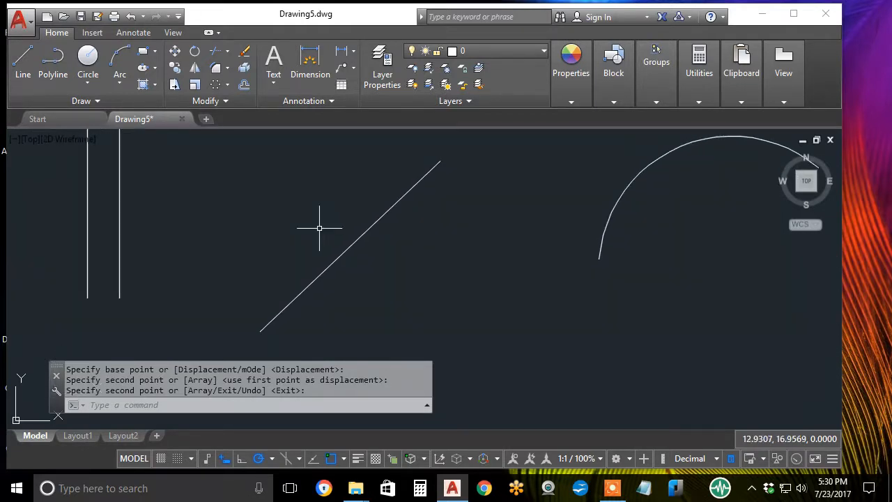
pyautogui.click(243, 86)
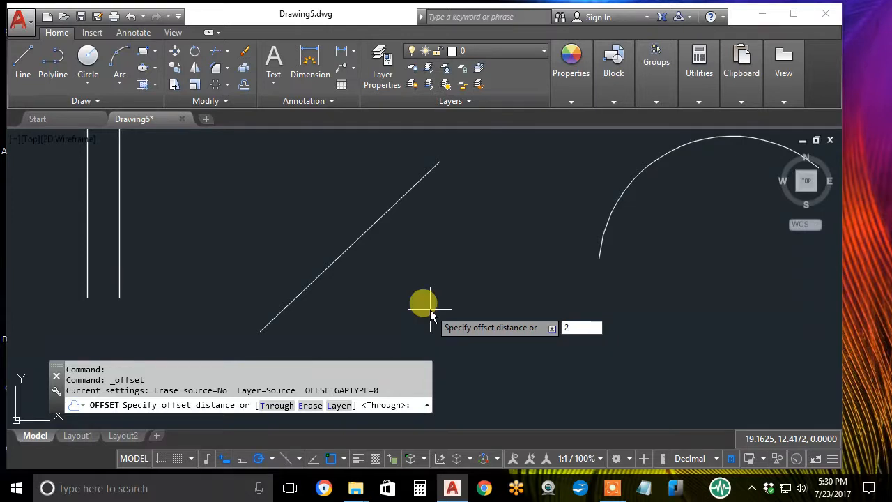
pyautogui.press('Return')
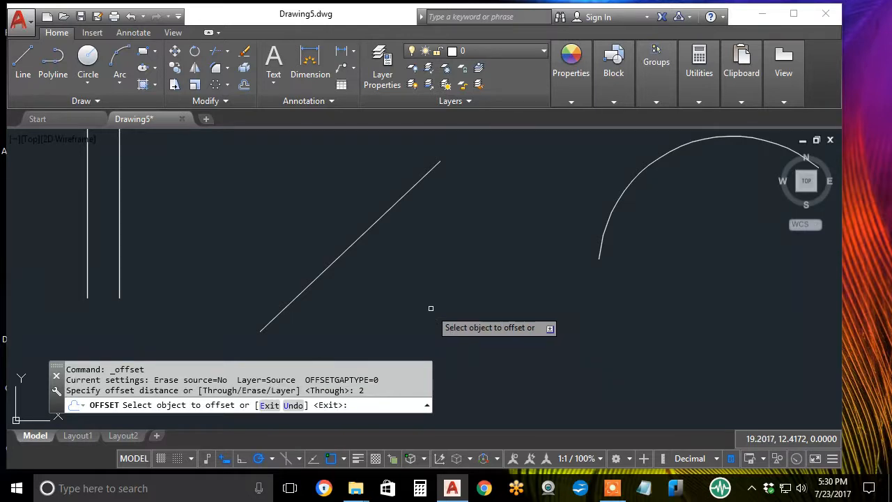
pyautogui.click(370, 228)
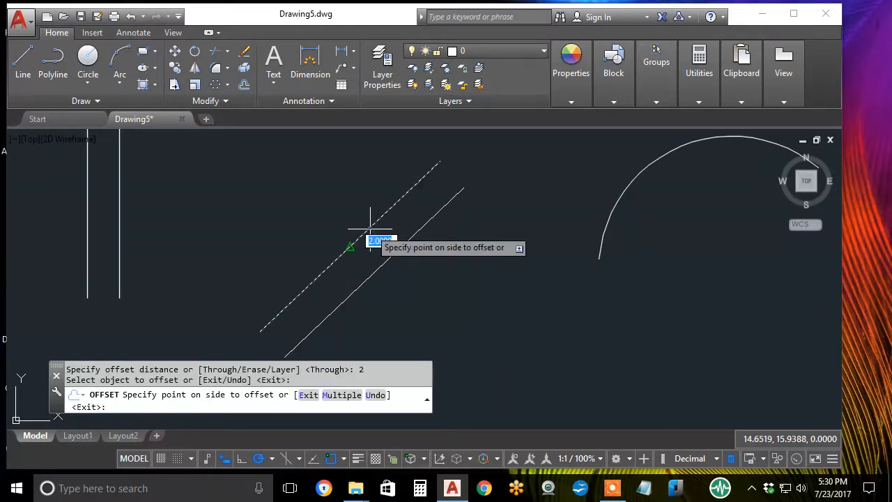
pyautogui.click(407, 265)
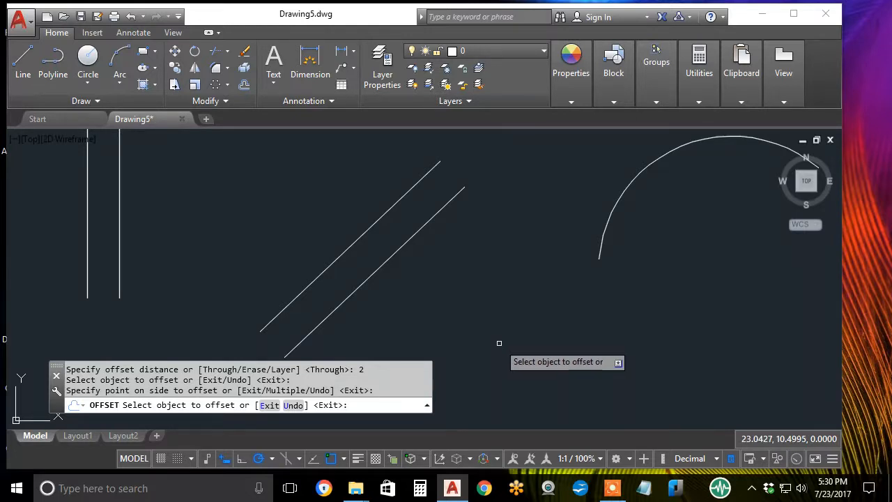
pyautogui.press('Return')
# Step: Offset the arc by 1 unit toward its inside
pyautogui.moveTo(504, 305)
pyautogui.mouseDown(button='middle')
pyautogui.moveTo(502, 285)
pyautogui.moveTo(210, 312)
pyautogui.mouseUp(button='middle')
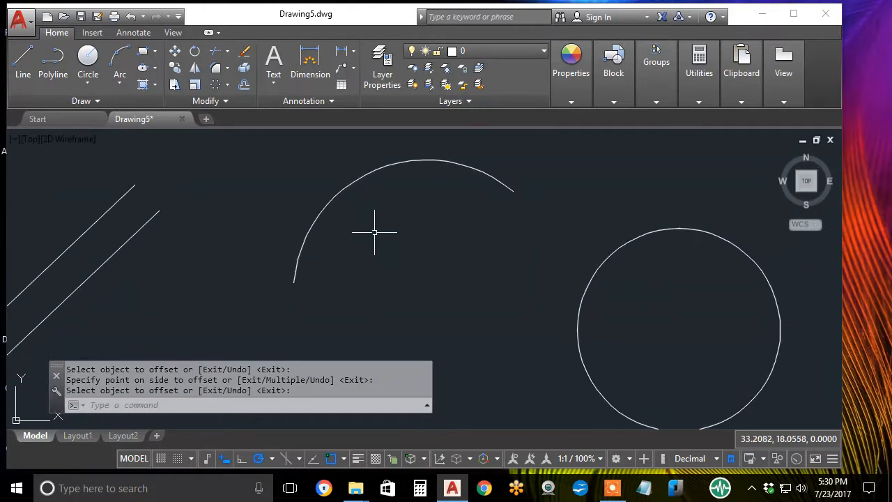
pyautogui.click(244, 87)
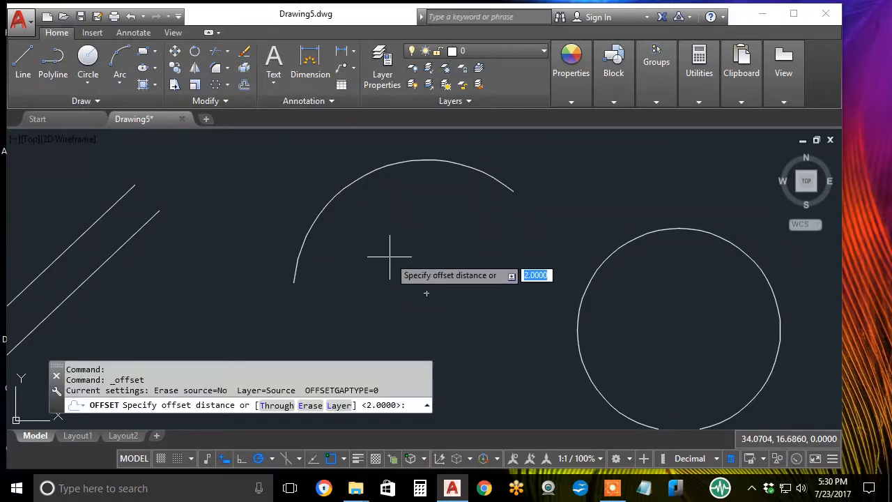
pyautogui.write('1')
pyautogui.press('Return')
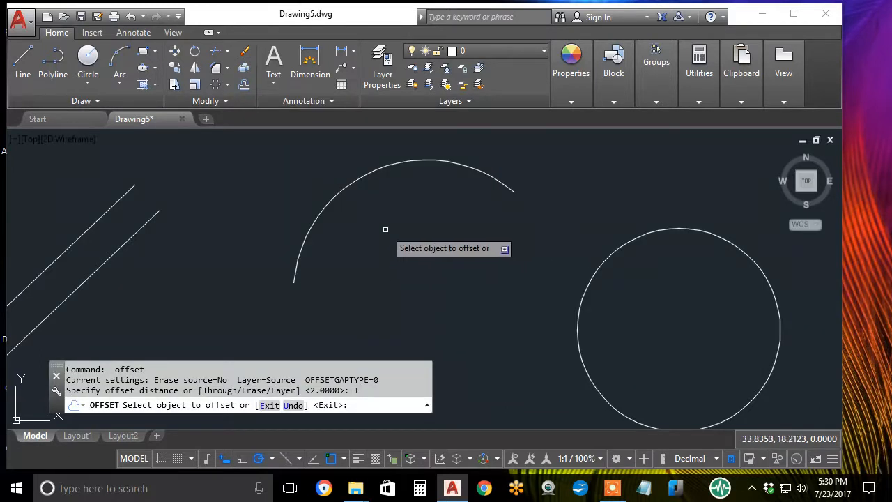
pyautogui.click(372, 172)
pyautogui.click(382, 202)
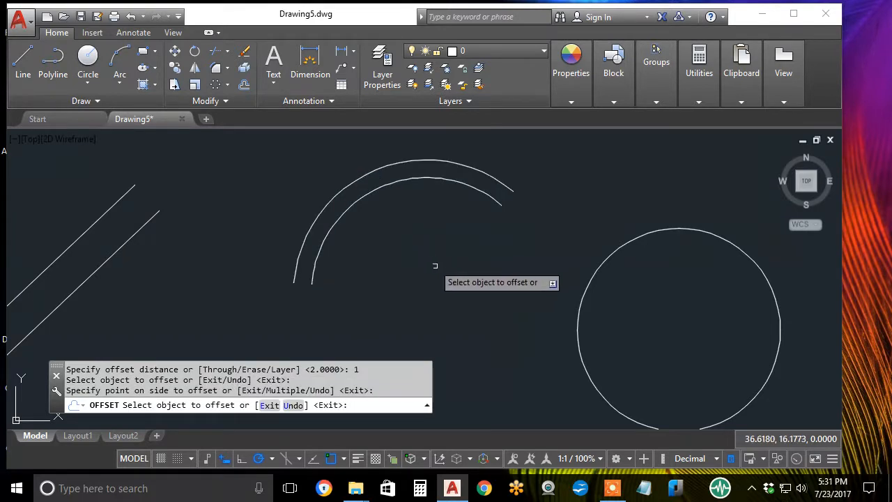
# Step: Offset the innermost arc inward twice more at the same distance, using each new arc as the source
pyautogui.click(378, 184)
pyautogui.click(392, 214)
pyautogui.click(384, 203)
pyautogui.click(401, 225)
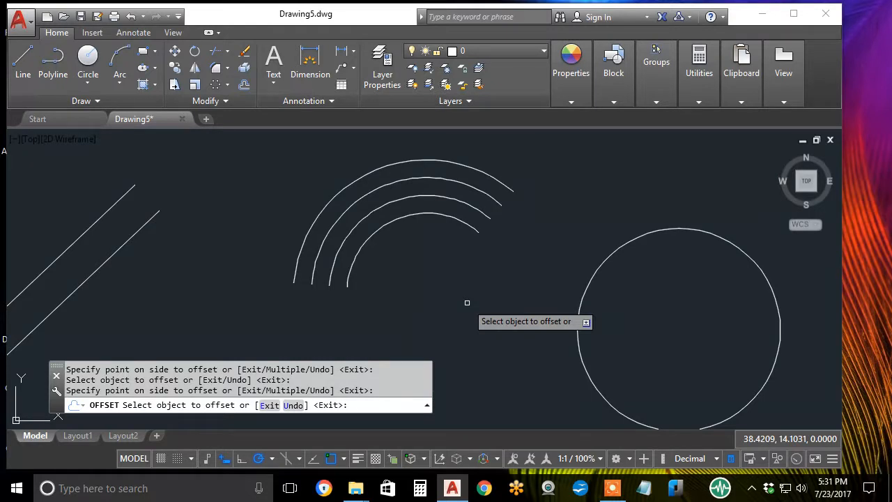
pyautogui.press('Return')
# Step: Offset the circle by 1.5 units with the Multiple option, placing two concentric copies inside it
pyautogui.moveTo(514, 331)
pyautogui.mouseDown(button='middle')
pyautogui.moveTo(319, 281)
pyautogui.moveTo(281, 259)
pyautogui.moveTo(299, 249)
pyautogui.mouseUp(button='middle')
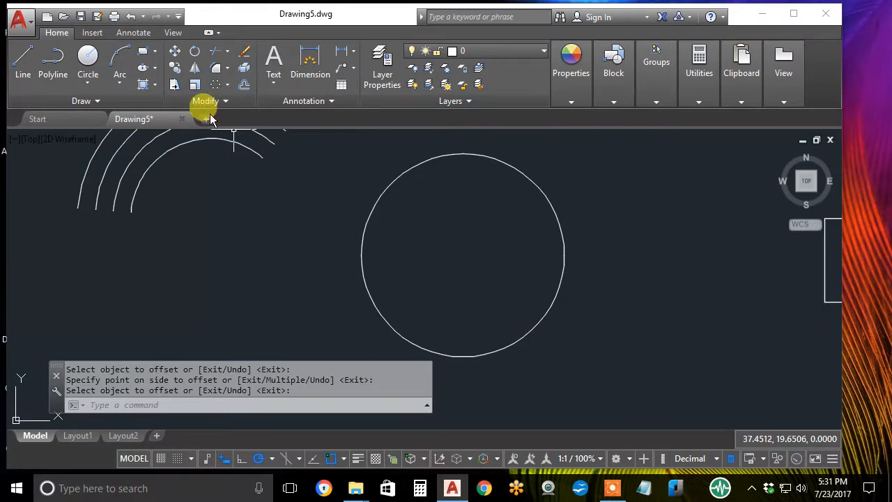
pyautogui.click(237, 78)
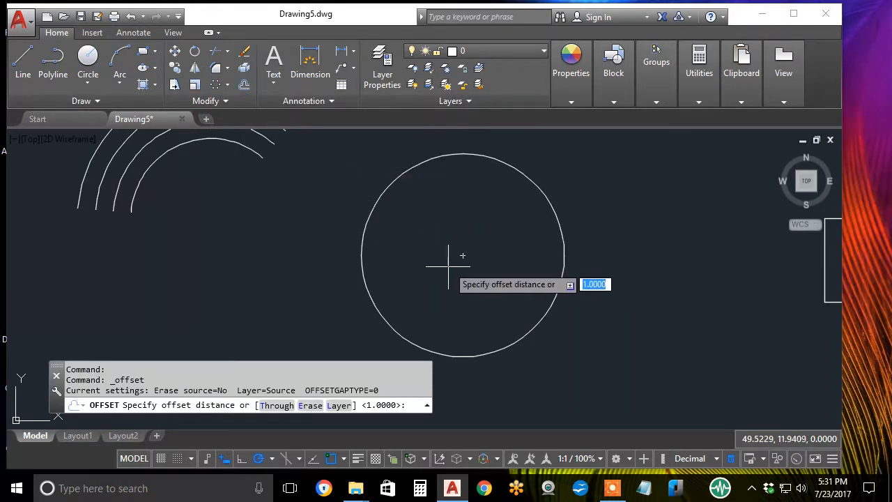
pyautogui.write('1.5')
pyautogui.press('Return')
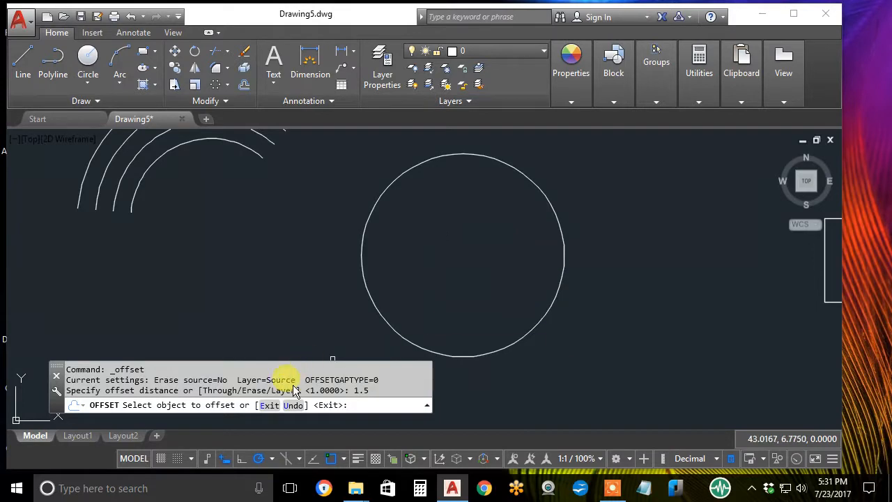
pyautogui.click(412, 168)
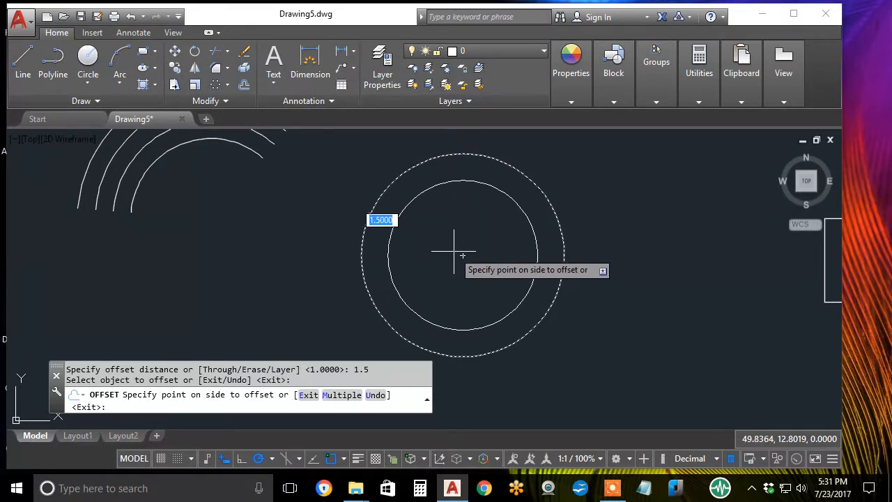
pyautogui.press('Down')
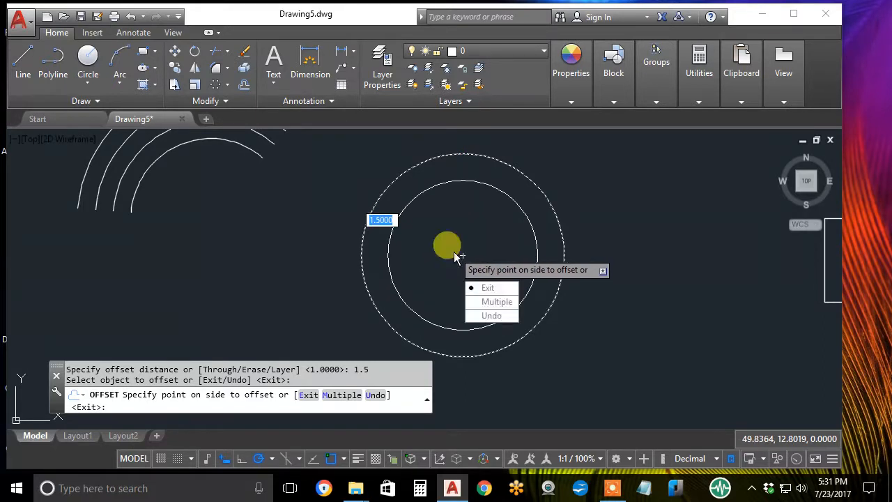
pyautogui.click(496, 302)
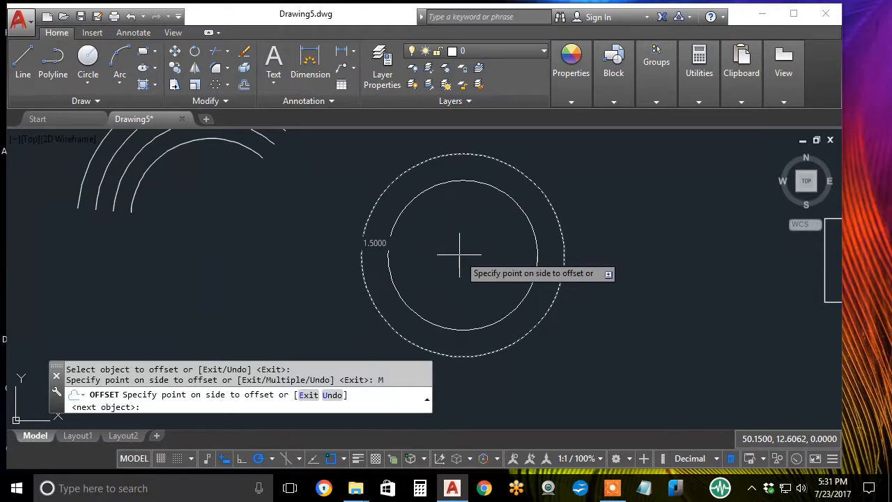
pyautogui.click(461, 254)
pyautogui.click(462, 256)
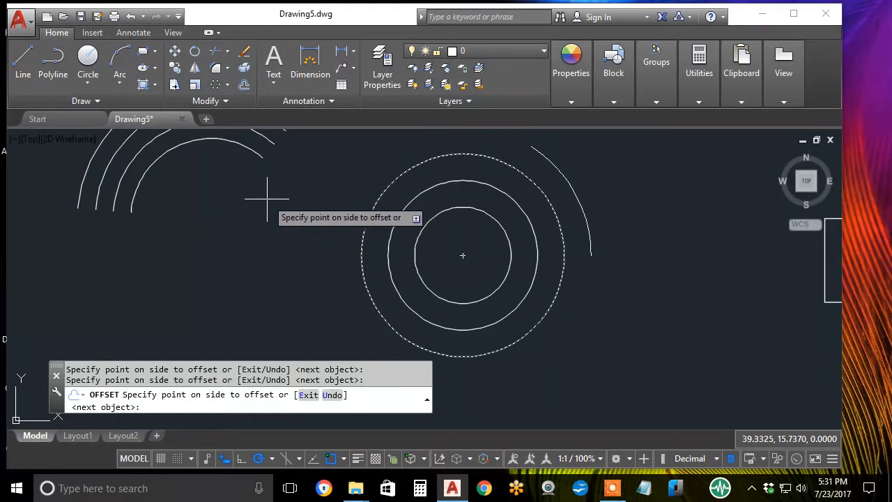
# Step: Add five more concentric offsets outside the original circle at the same spacing and finish the Offset command
pyautogui.click(198, 174)
pyautogui.click(198, 174)
pyautogui.click(197, 174)
pyautogui.click(197, 174)
pyautogui.click(197, 174)
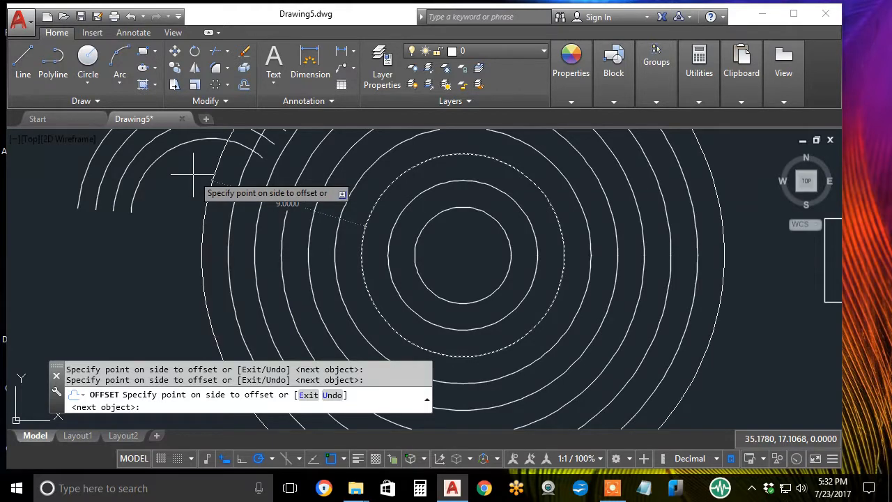
pyautogui.press('Return')
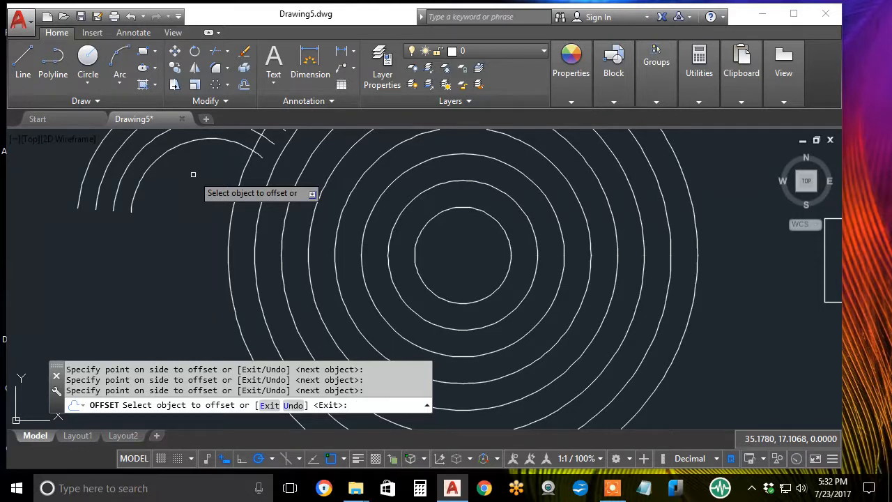
pyautogui.press('Return')
# Step: Stretch the right end of the stepped outline 2 units to the right, leaving the four small circles out of the selection
pyautogui.moveTo(718, 265)
pyautogui.mouseDown(button='middle')
pyautogui.moveTo(101, 259)
pyautogui.moveTo(44, 304)
pyautogui.mouseUp(button='middle')
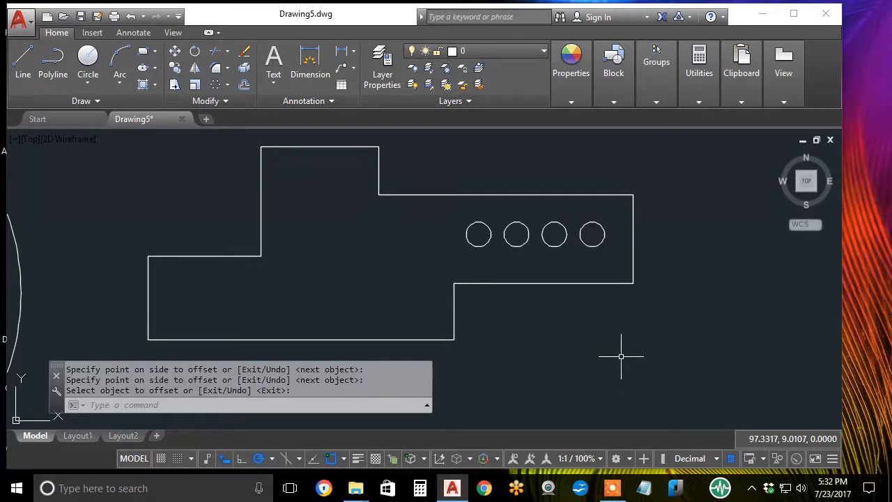
pyautogui.click(174, 85)
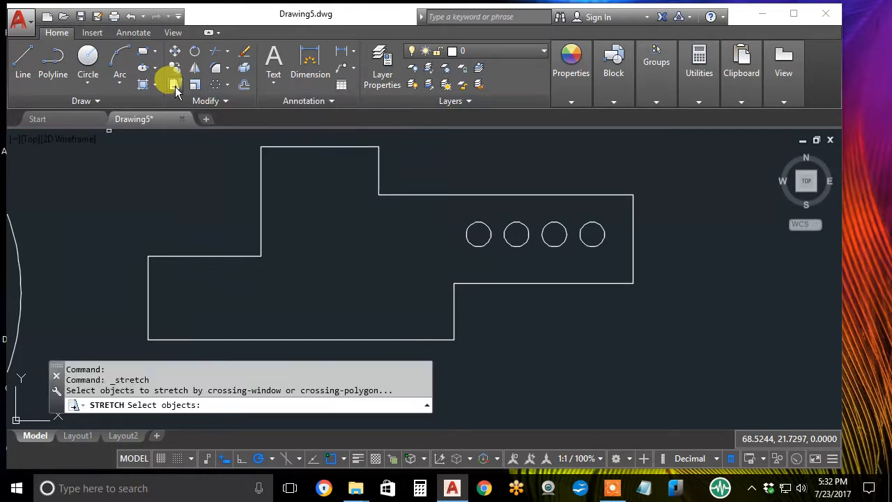
pyautogui.click(659, 165)
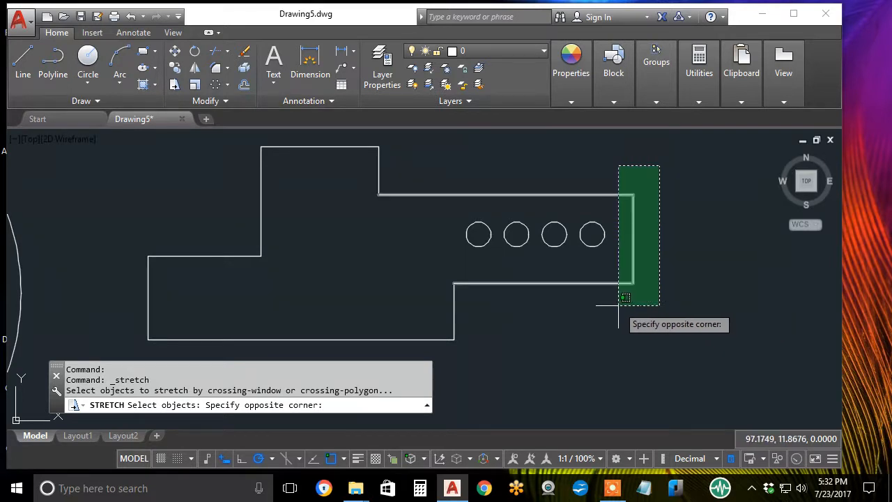
pyautogui.click(618, 305)
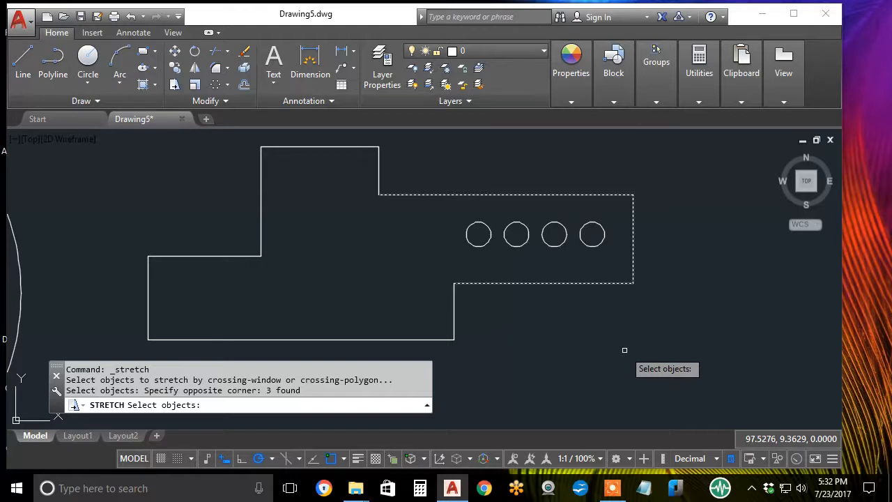
pyautogui.press('Return')
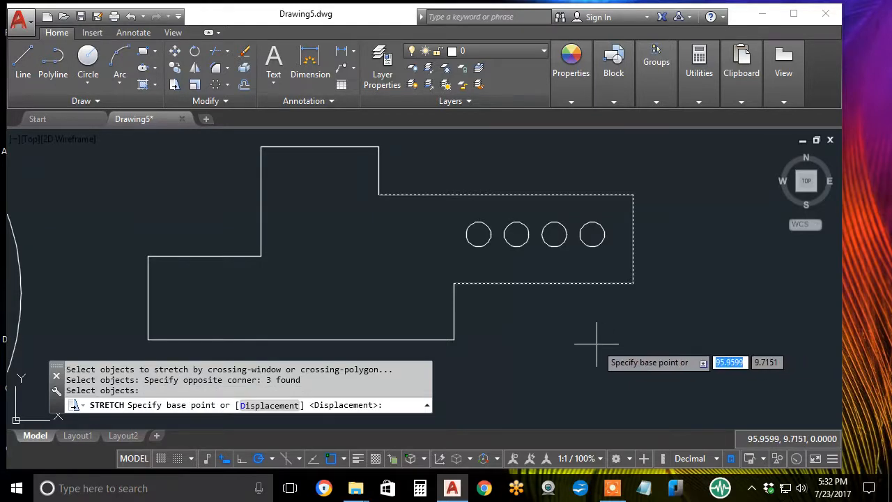
pyautogui.click(596, 344)
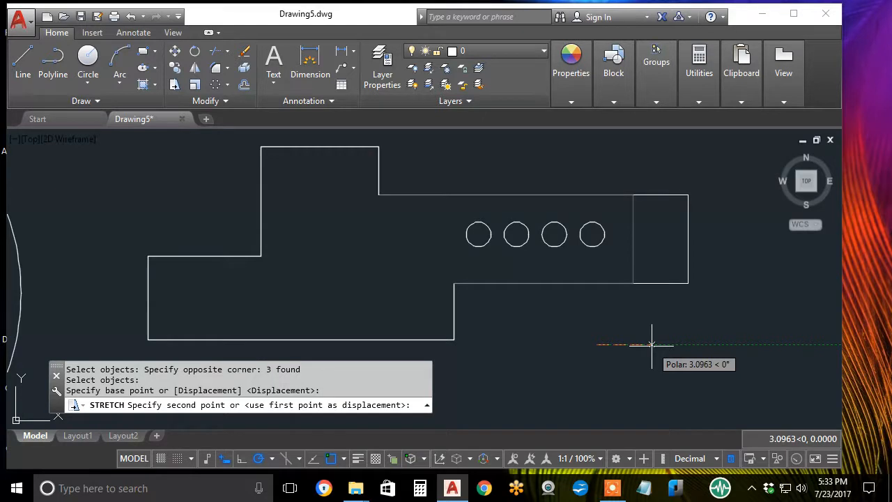
pyautogui.write('2')
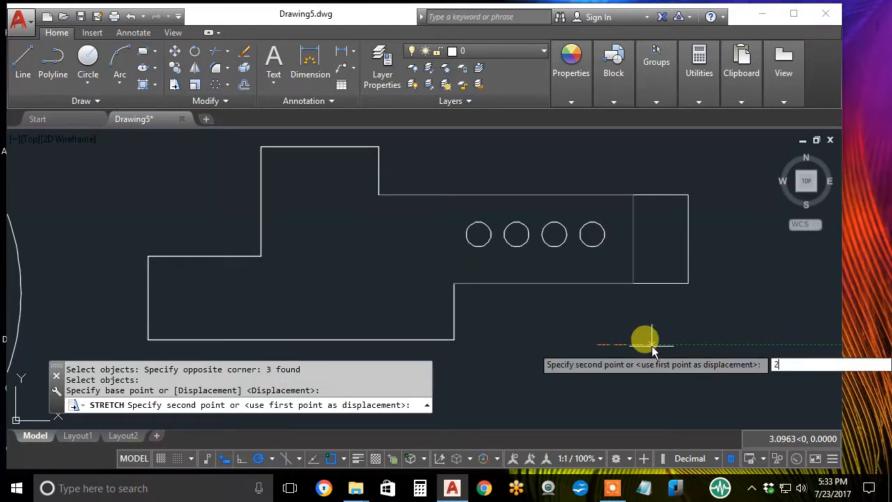
pyautogui.press('Return')
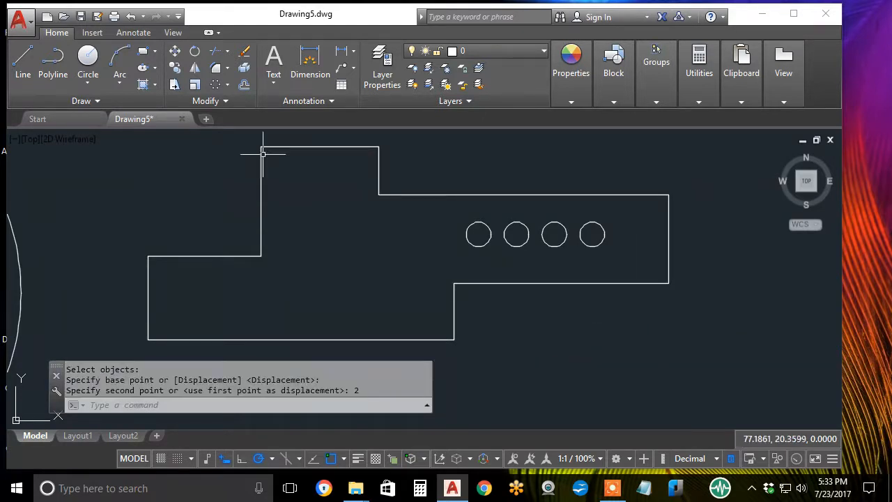
# Step: Stretch the outline's right end 3 units to the right, including the two rightmost small circles in the selection
pyautogui.click(196, 84)
pyautogui.click(687, 159)
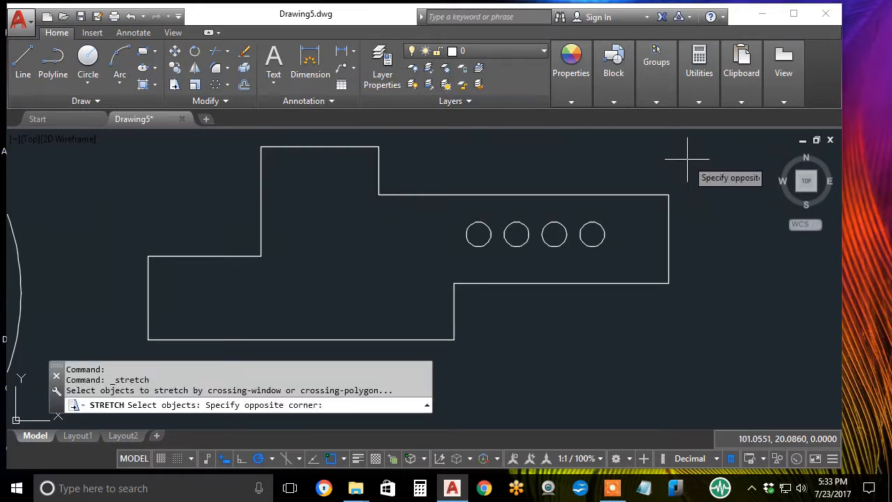
pyautogui.click(553, 322)
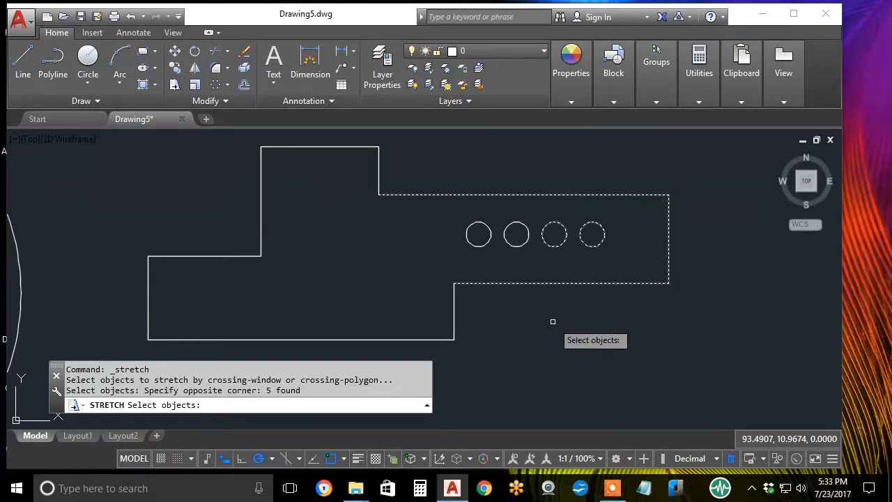
pyautogui.press('Return')
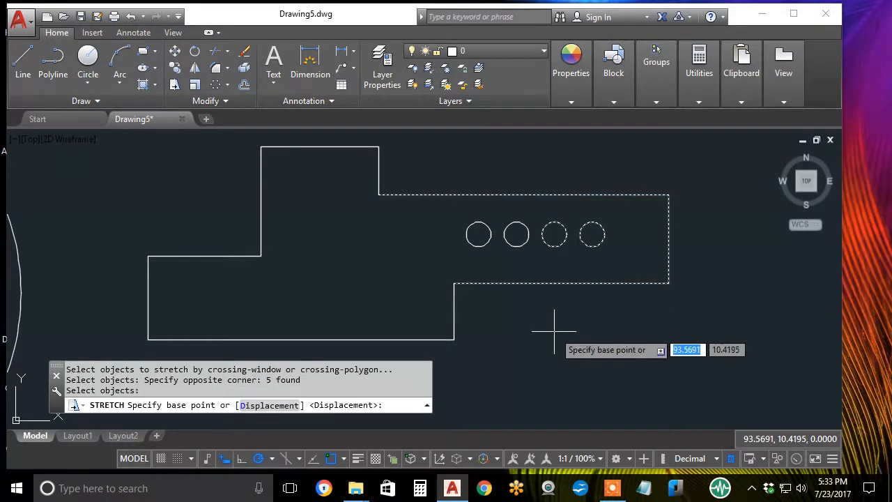
pyautogui.click(555, 331)
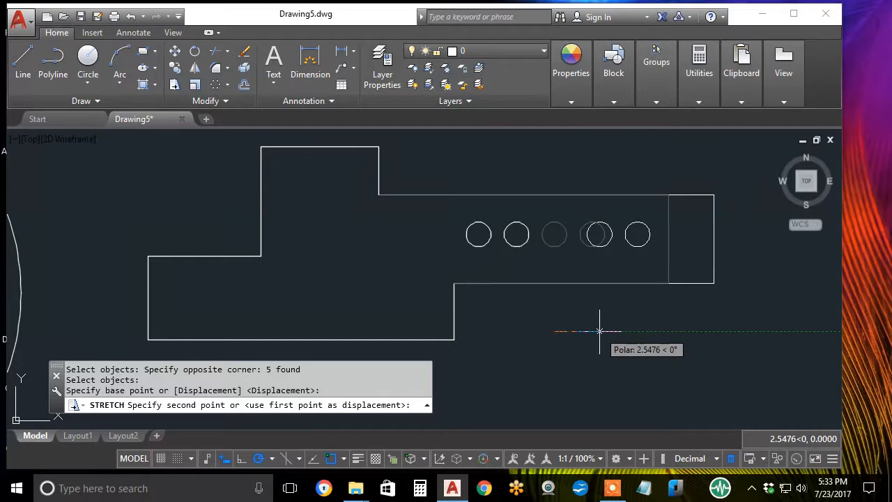
pyautogui.write('3')
pyautogui.press('Return')
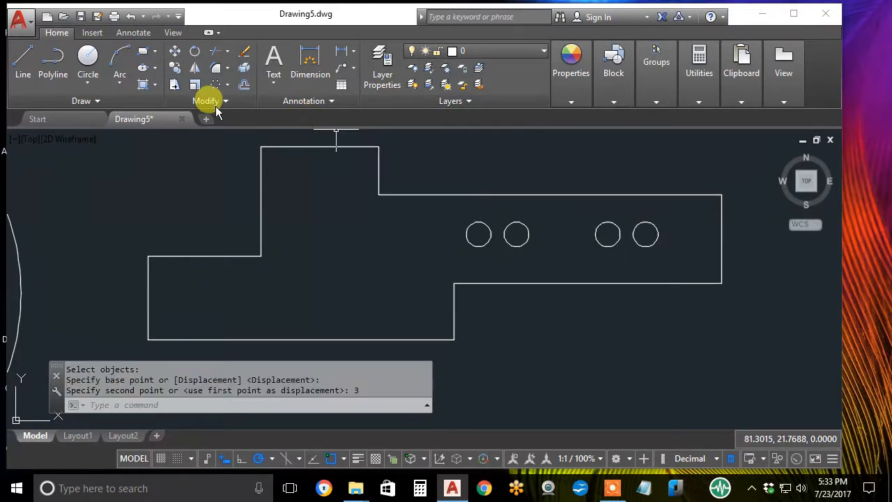
# Step: Stretch the upper edge of the outline's right arm 1 unit upward, including the two leftmost small circles in a crossing lasso
pyautogui.click(174, 83)
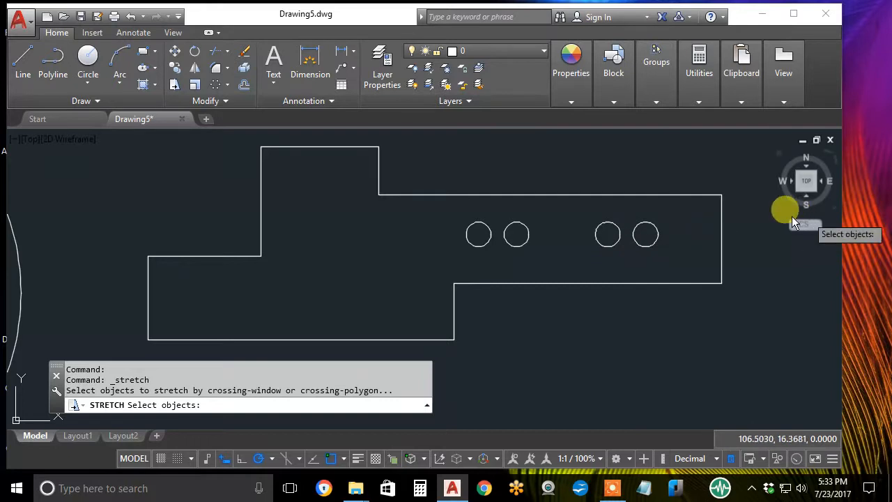
pyautogui.moveTo(743, 214)
pyautogui.mouseDown()
pyautogui.moveTo(637, 157)
pyautogui.moveTo(388, 165)
pyautogui.moveTo(373, 209)
pyautogui.moveTo(423, 256)
pyautogui.moveTo(518, 256)
pyautogui.moveTo(591, 211)
pyautogui.moveTo(629, 206)
pyautogui.mouseUp()
pyautogui.moveTo(703, 215); pyautogui.dragTo(702, 213)
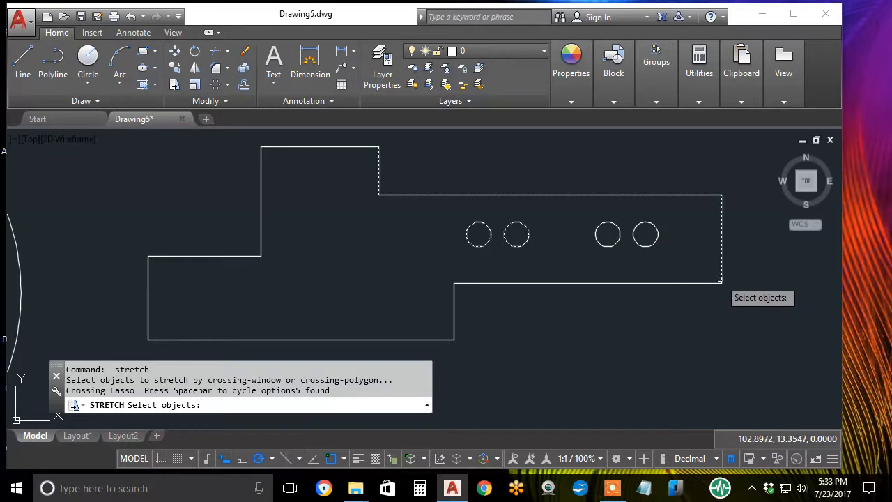
pyautogui.press('Return')
pyautogui.click(740, 343)
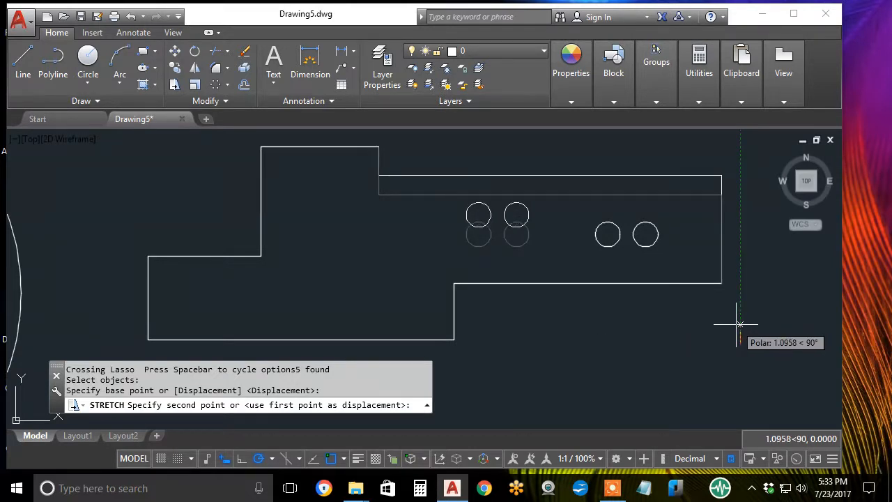
pyautogui.write('1')
pyautogui.press('Return')
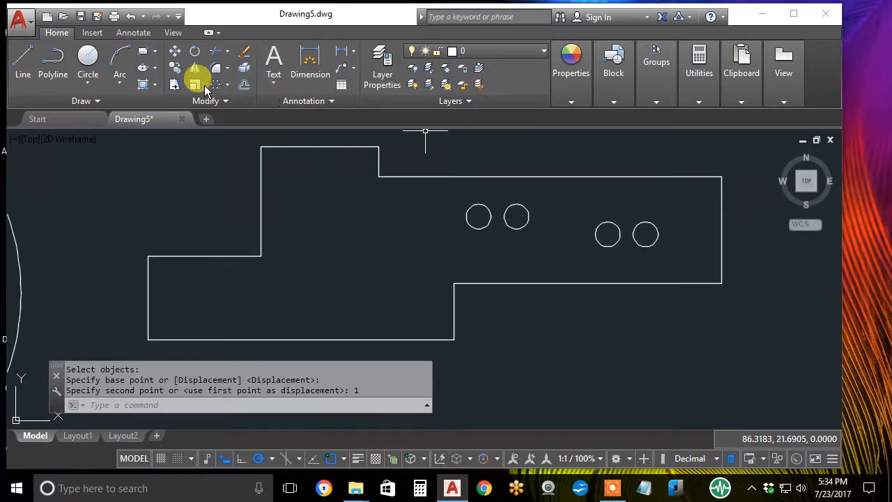
# Step: Stretch the outline's right end freehand a short distance to the left, leaving all four circles out of the selection
pyautogui.click(179, 86)
pyautogui.click(748, 304)
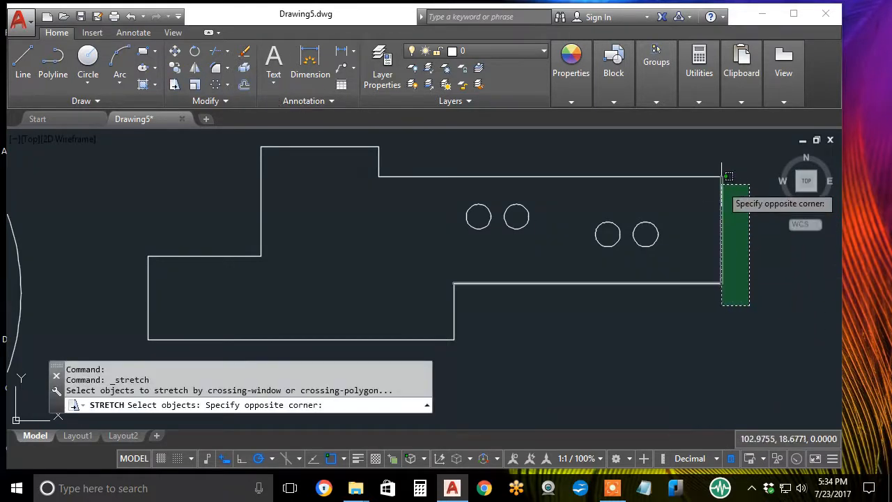
pyautogui.click(712, 170)
pyautogui.press('Return')
pyautogui.click(803, 269)
pyautogui.click(753, 269)
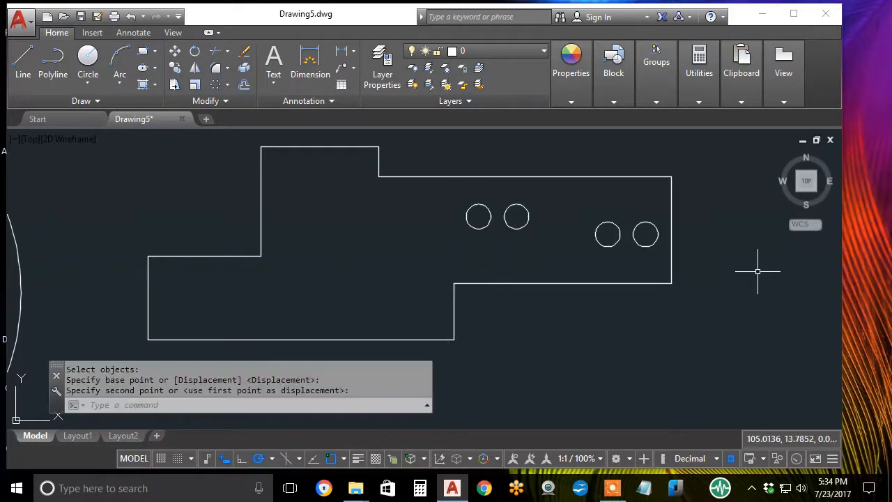